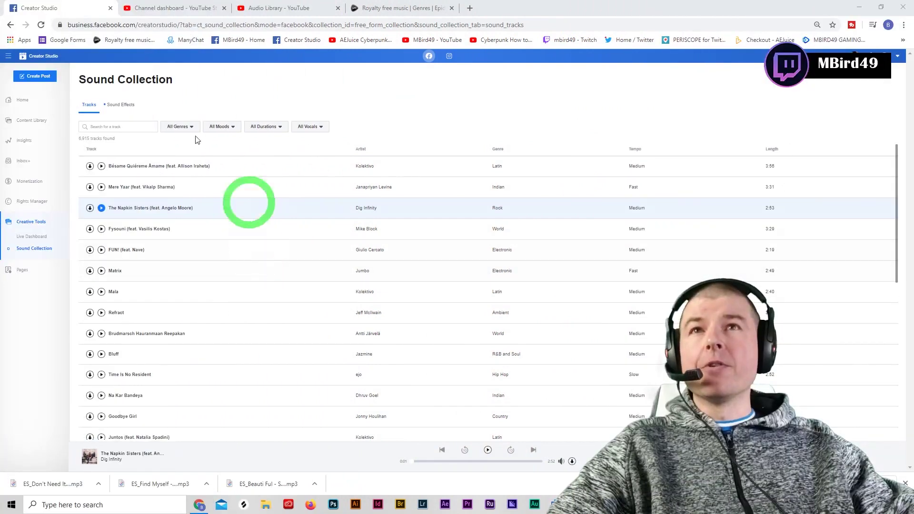
{"action": "left_click", "coordinate": [243, 41]}
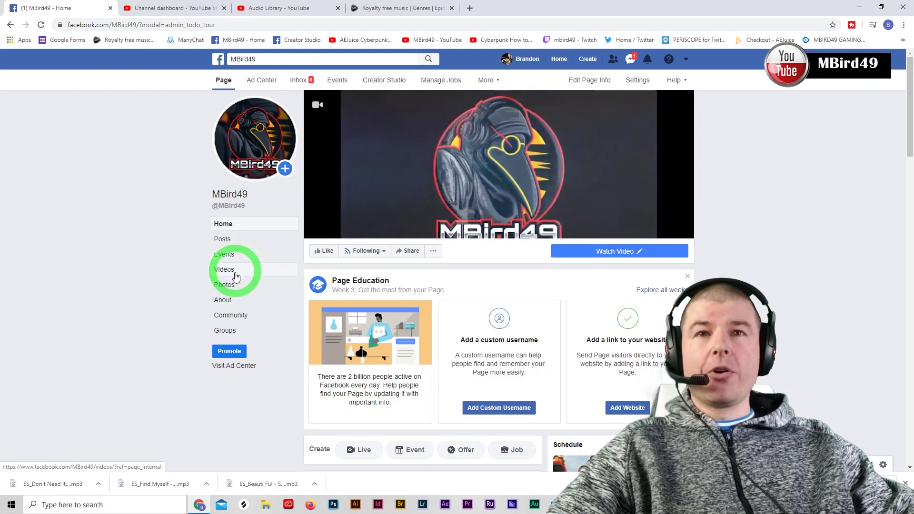
{"action": "left_click", "coordinate": [384, 81]}
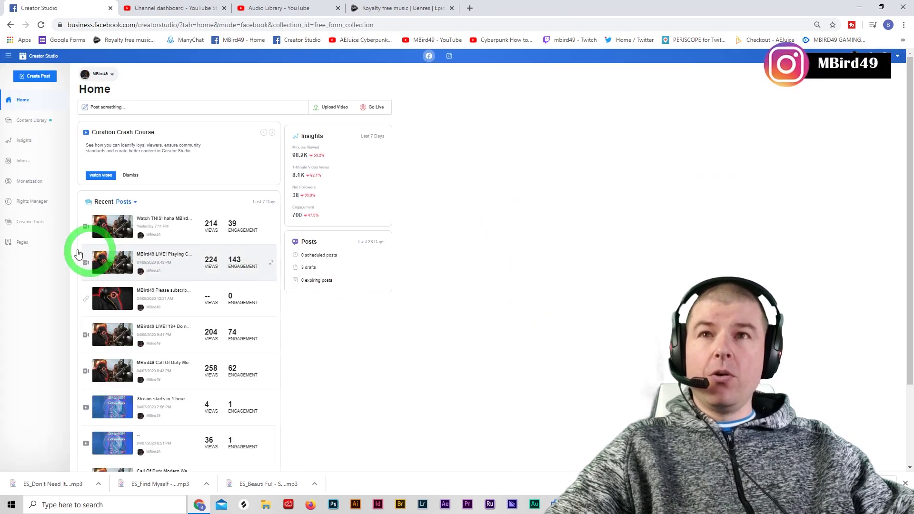
{"action": "left_click", "coordinate": [32, 223]}
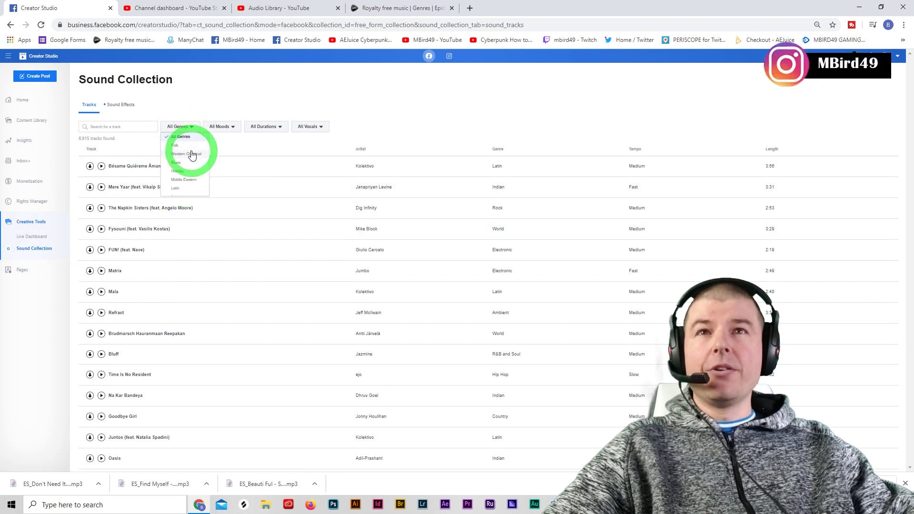
{"action": "scroll", "coordinate": [189, 164], "scroll_direction": "down", "scroll_amount": 2}
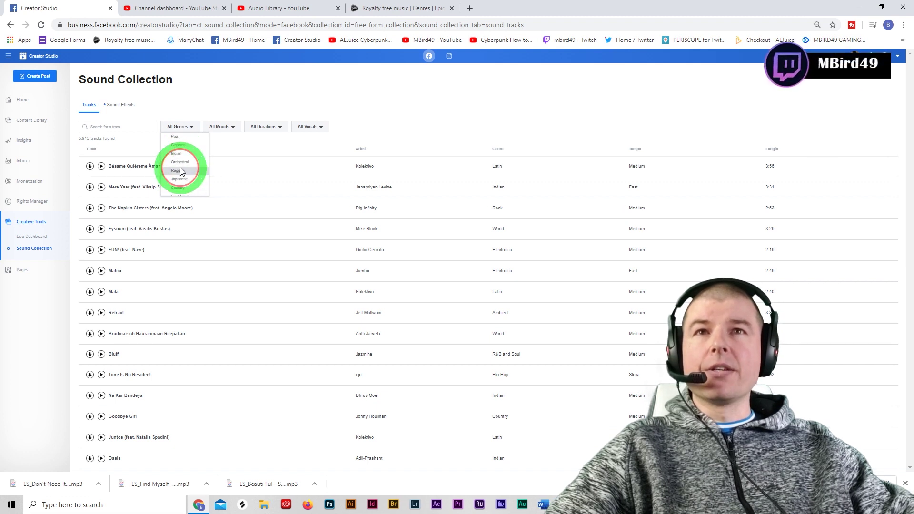
- Filter the Sound Collection to Reggae and preview Kobo Town's 'Clear The Way', then pause it
{"action": "left_click", "coordinate": [181, 172]}
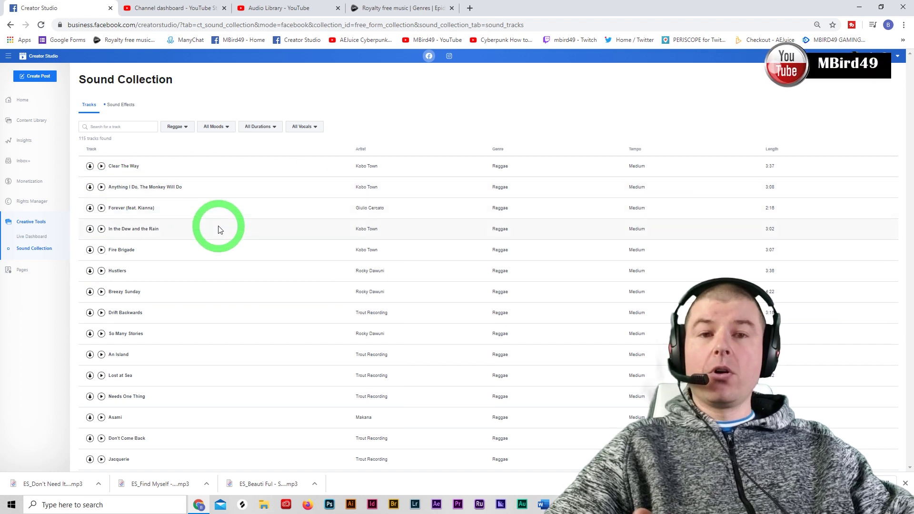
{"action": "left_click", "coordinate": [101, 166]}
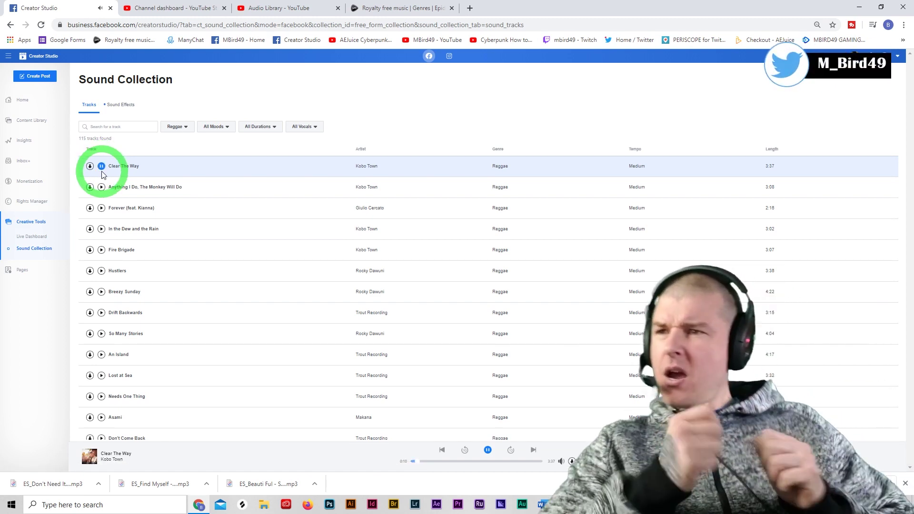
{"action": "left_click", "coordinate": [101, 166]}
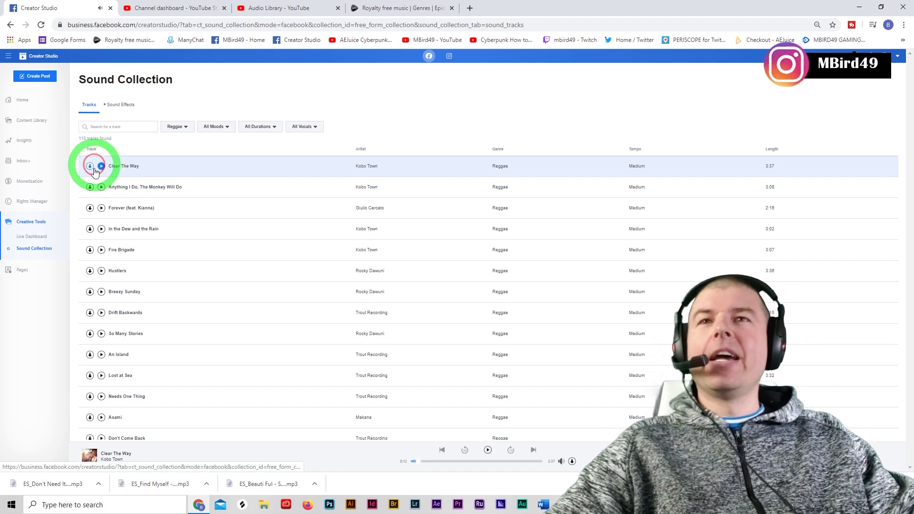
- Leave the old Audio Library page and visit the public YouTube channel via the account menu
{"action": "left_click", "coordinate": [338, 8]}
{"action": "left_click", "coordinate": [175, 8]}
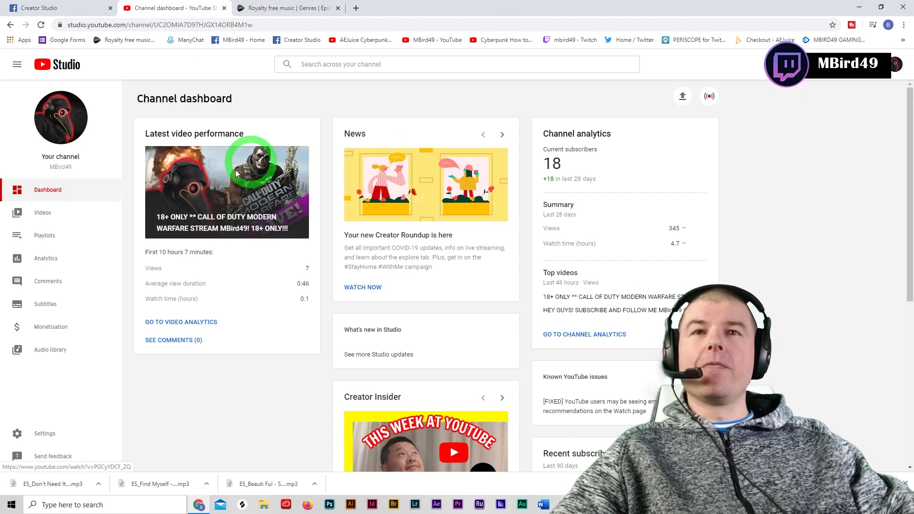
{"action": "left_click", "coordinate": [894, 68]}
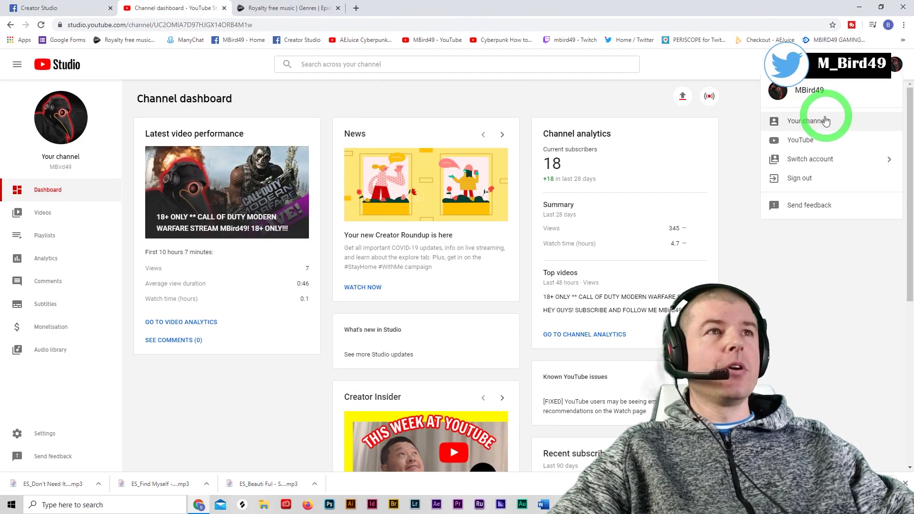
{"action": "left_click", "coordinate": [832, 118]}
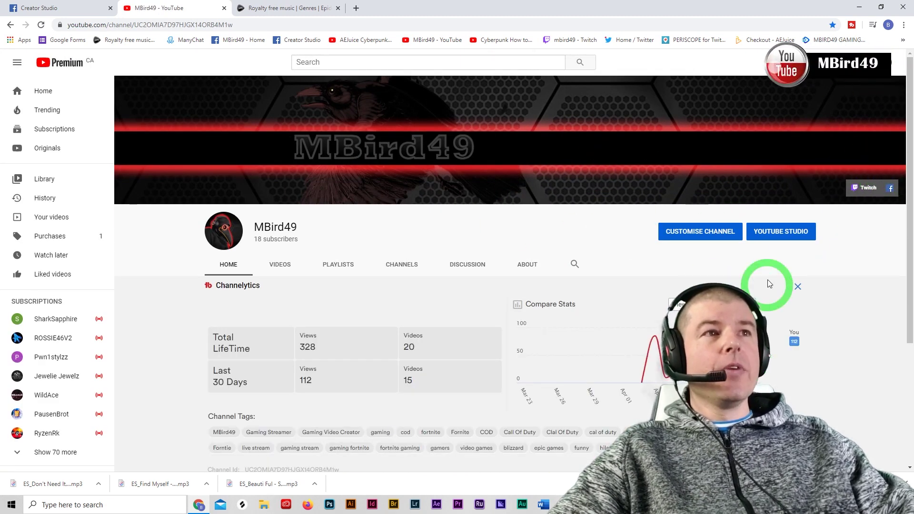
- Return to YouTube Studio and bring up the Audio Library free music list
{"action": "left_click", "coordinate": [898, 65]}
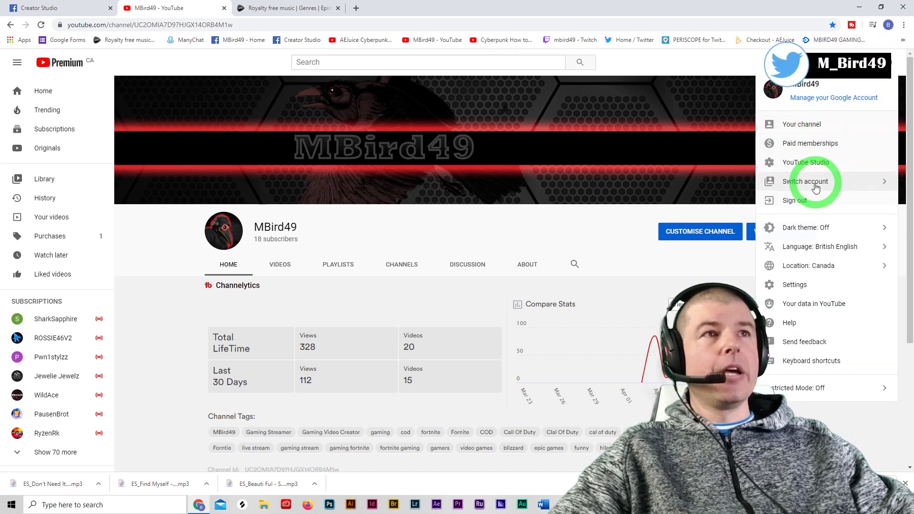
{"action": "left_click", "coordinate": [806, 163]}
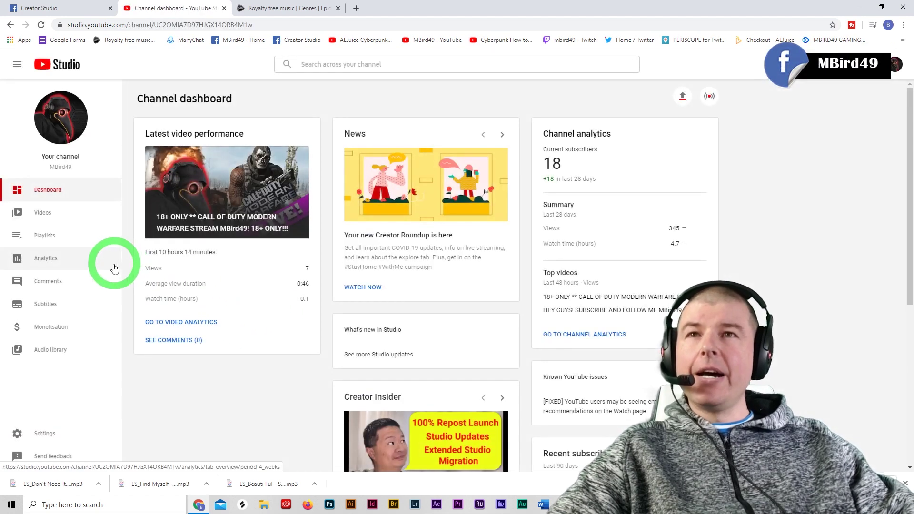
{"action": "left_click", "coordinate": [50, 349]}
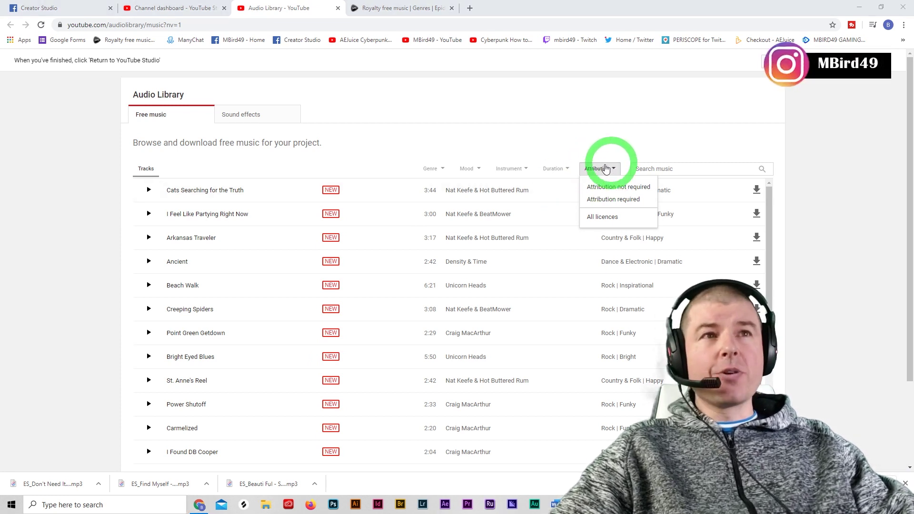
- Filter the free music list to 'Attribution not required' tracks
{"action": "left_click", "coordinate": [607, 189]}
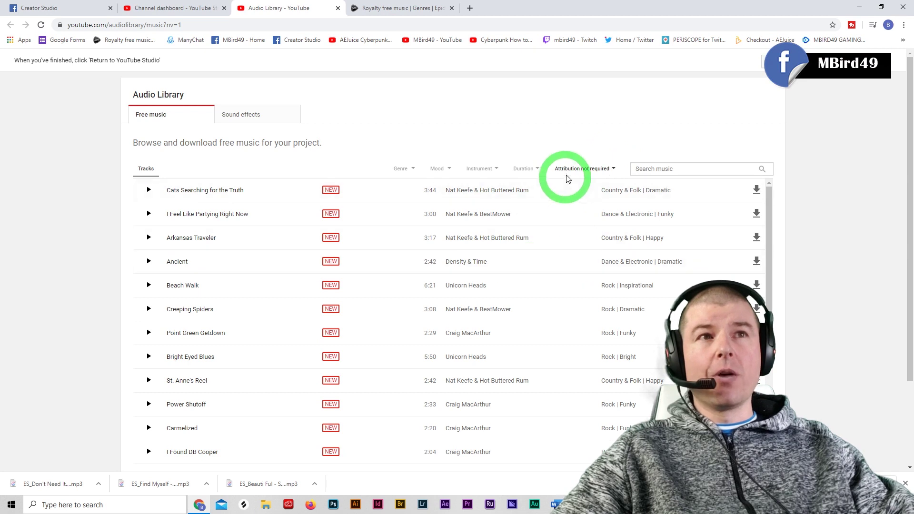
{"action": "left_click", "coordinate": [584, 168]}
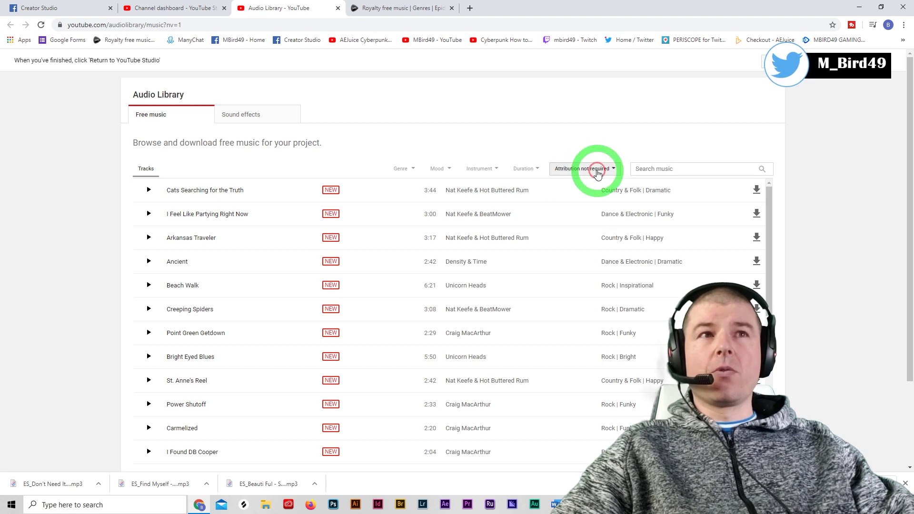
{"action": "left_click", "coordinate": [597, 171]}
{"action": "left_click", "coordinate": [592, 188]}
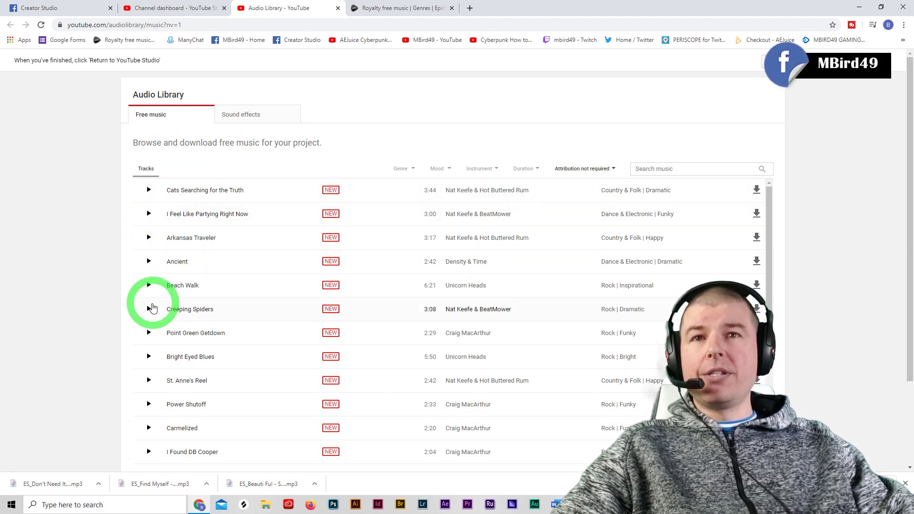
- Preview 'Creeping Spiders' and pause it
{"action": "left_click", "coordinate": [149, 309]}
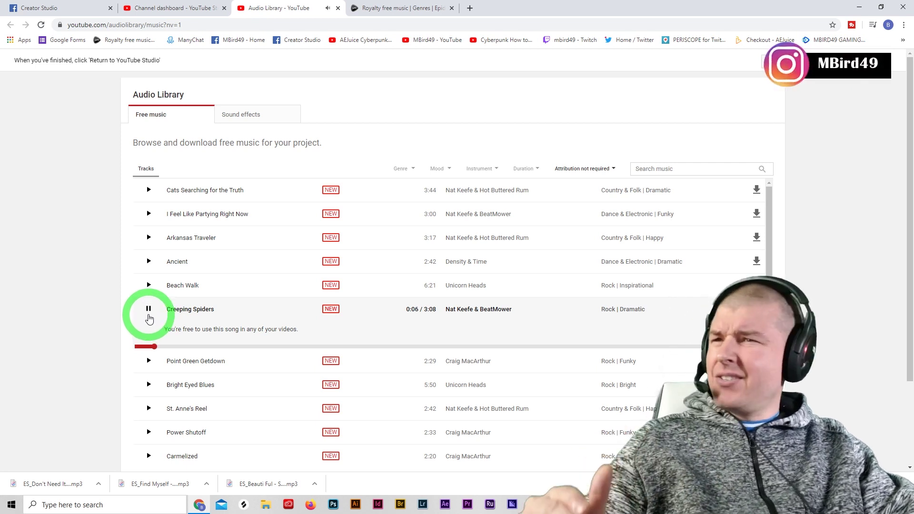
{"action": "left_click", "coordinate": [149, 308]}
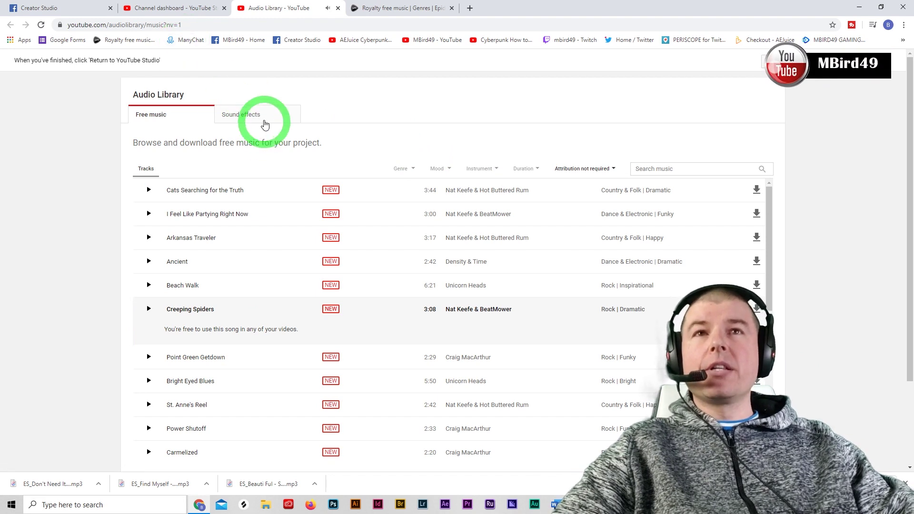
- Browse the Sound effects list and its categories, then move to the Epidemic Sound genres page
{"action": "left_click", "coordinate": [241, 114]}
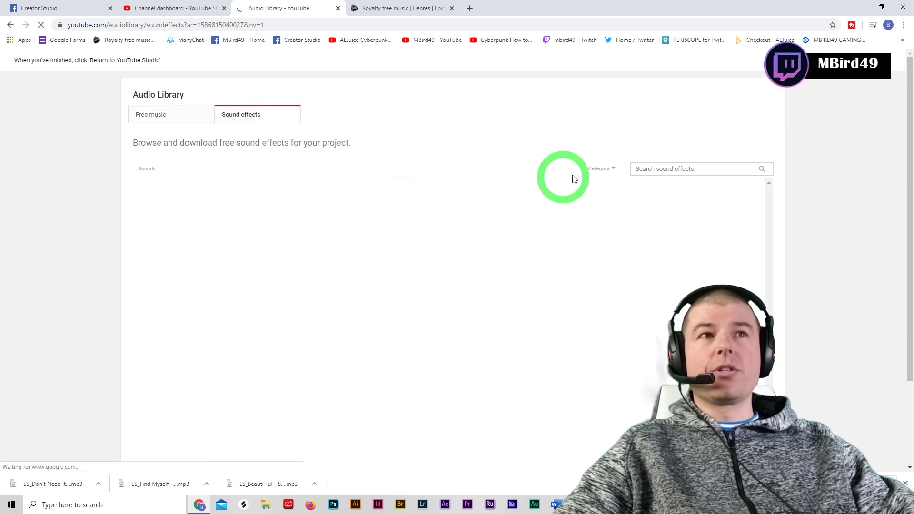
{"action": "left_click", "coordinate": [600, 169]}
{"action": "left_click", "coordinate": [520, 161]}
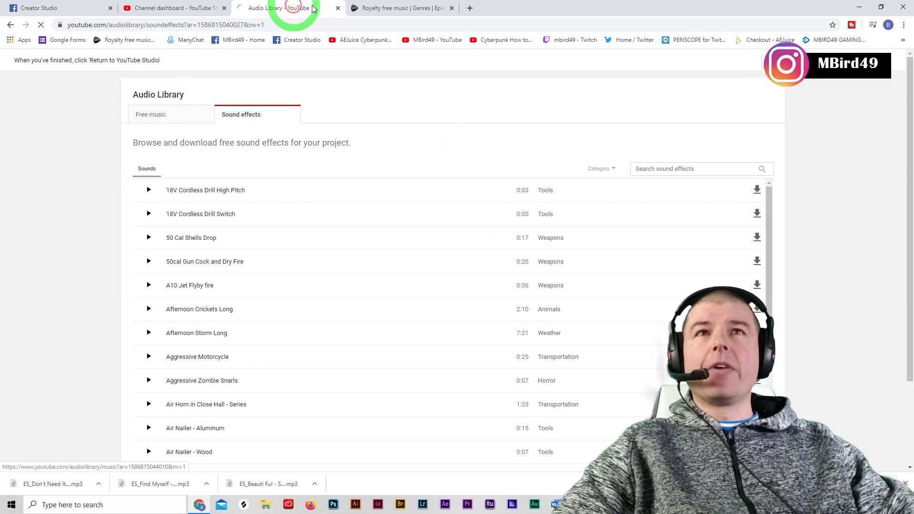
{"action": "left_click", "coordinate": [400, 8]}
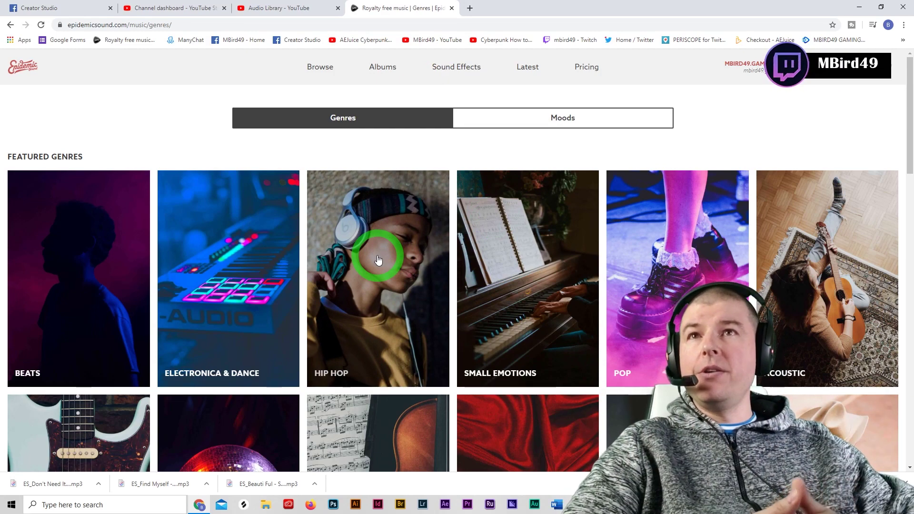
{"action": "scroll", "coordinate": [343, 286], "scroll_direction": "down", "scroll_amount": 3}
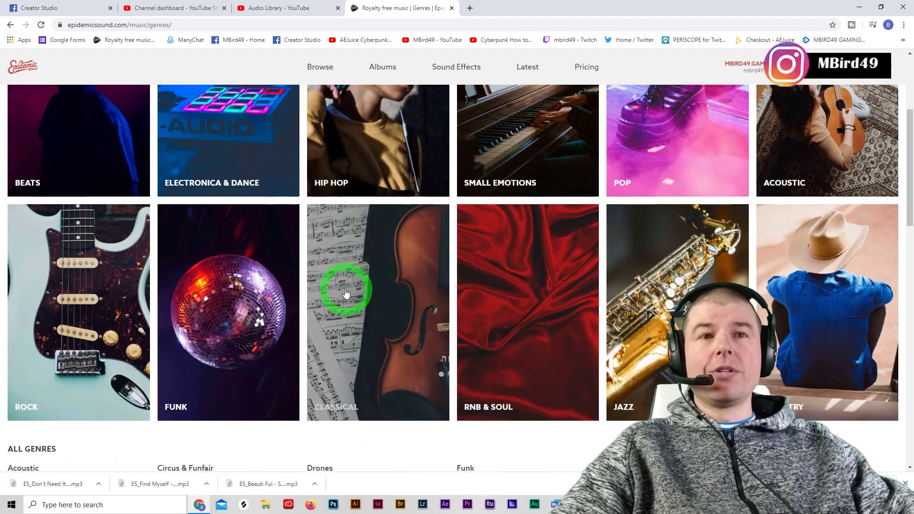
{"action": "scroll", "coordinate": [357, 286], "scroll_direction": "down", "scroll_amount": 3}
{"action": "scroll", "coordinate": [359, 286], "scroll_direction": "up", "scroll_amount": 3}
{"action": "scroll", "coordinate": [358, 286], "scroll_direction": "up", "scroll_amount": 3}
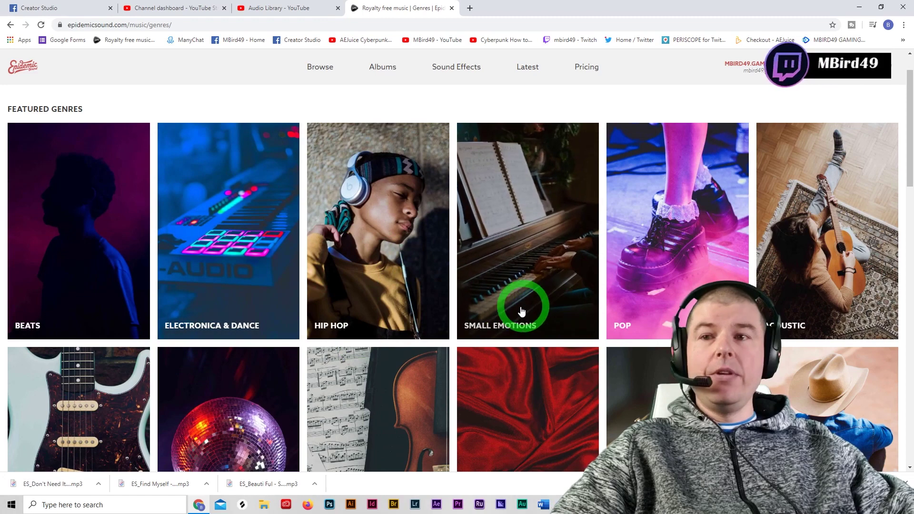
{"action": "scroll", "coordinate": [522, 312], "scroll_direction": "down", "scroll_amount": 2}
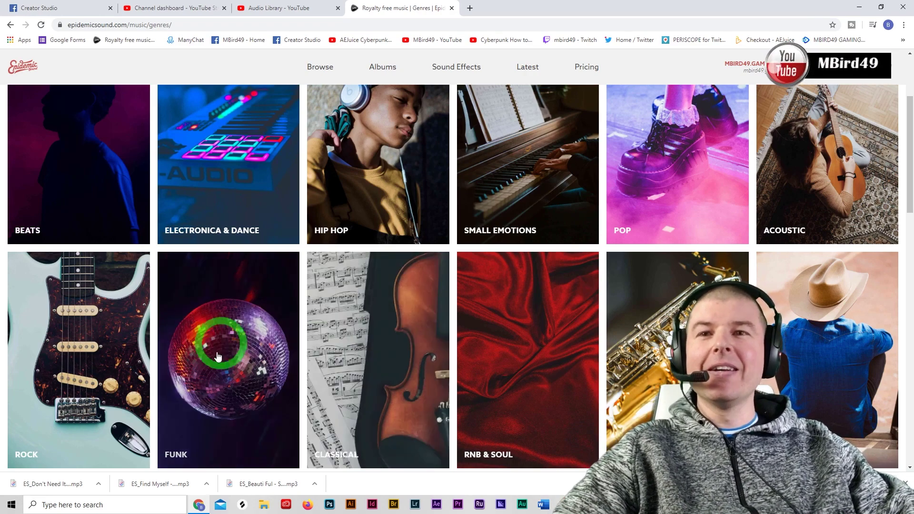
{"action": "scroll", "coordinate": [298, 329], "scroll_direction": "down", "scroll_amount": 1}
{"action": "scroll", "coordinate": [298, 329], "scroll_direction": "down", "scroll_amount": 3}
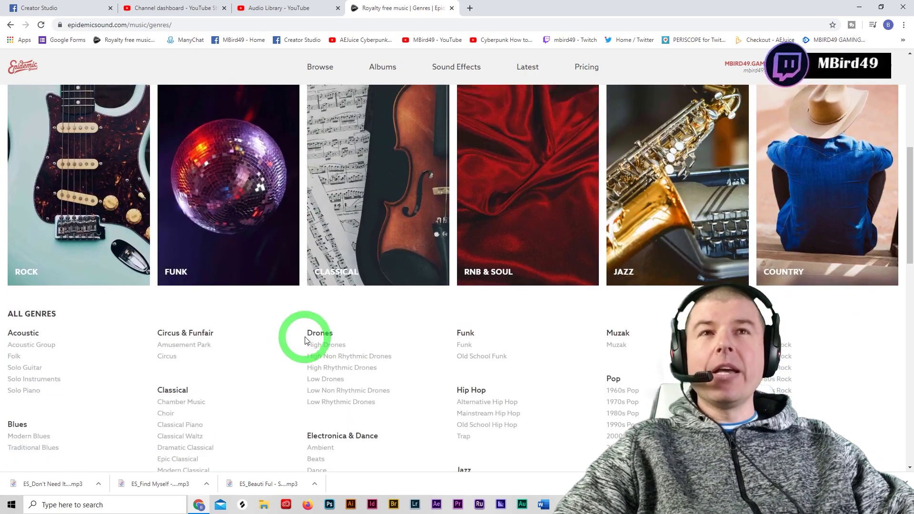
{"action": "scroll", "coordinate": [298, 329], "scroll_direction": "up", "scroll_amount": 4}
{"action": "scroll", "coordinate": [298, 328], "scroll_direction": "up", "scroll_amount": 3}
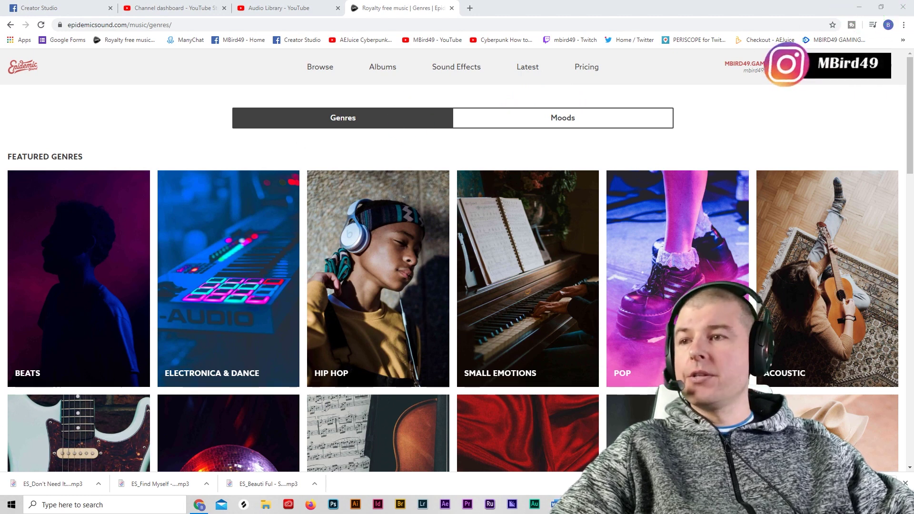
{"action": "key", "text": "alt+Tab"}
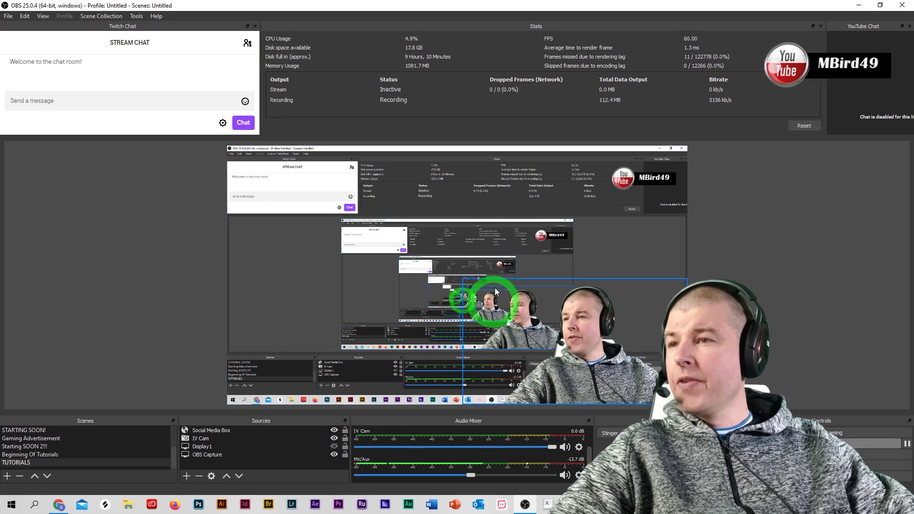
- Create a VLC Video Source named 'SONGS' in the current scene
{"action": "left_click", "coordinate": [186, 475]}
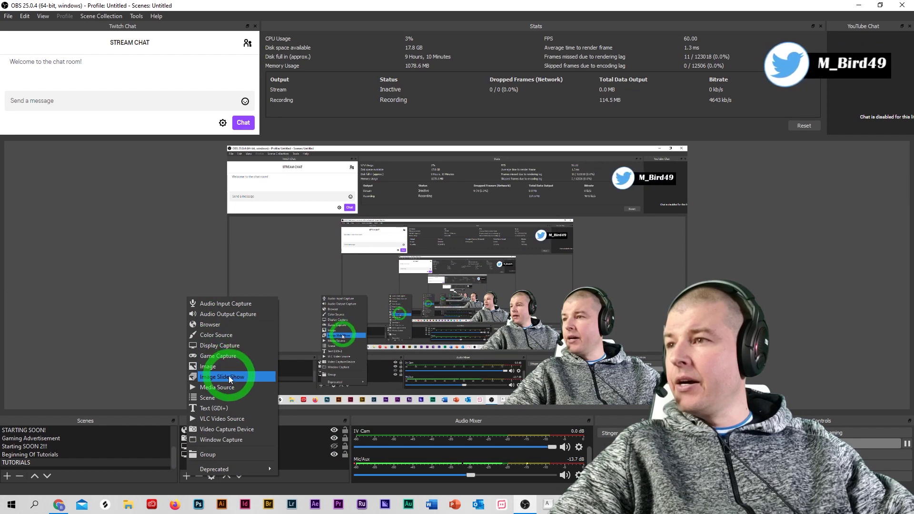
{"action": "left_click", "coordinate": [308, 464]}
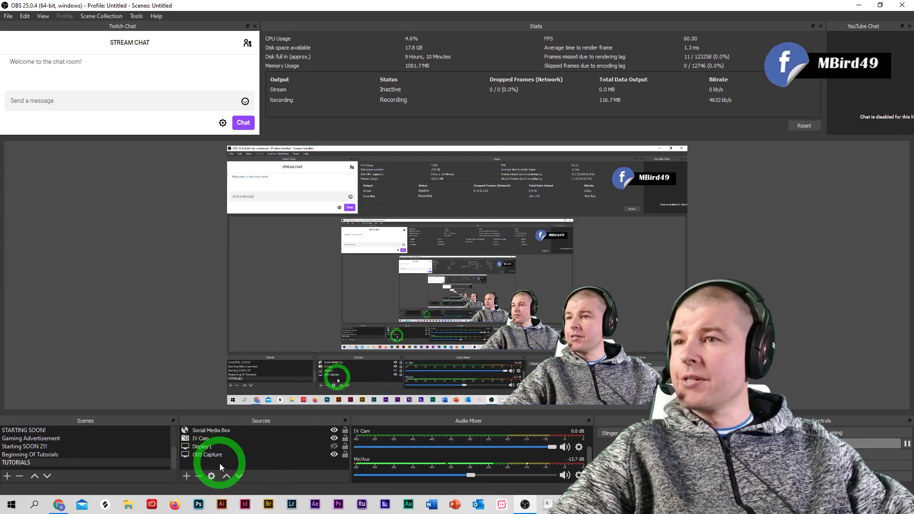
{"action": "left_click", "coordinate": [186, 476]}
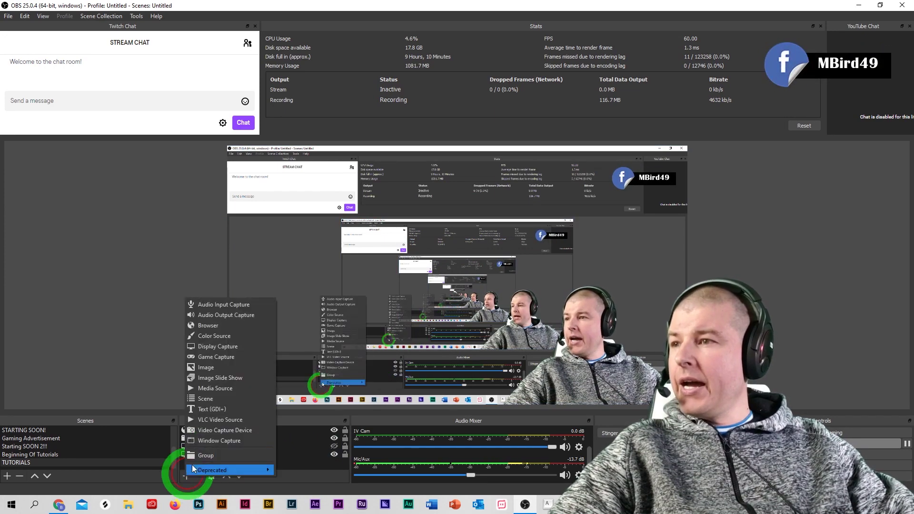
{"action": "left_click", "coordinate": [215, 419]}
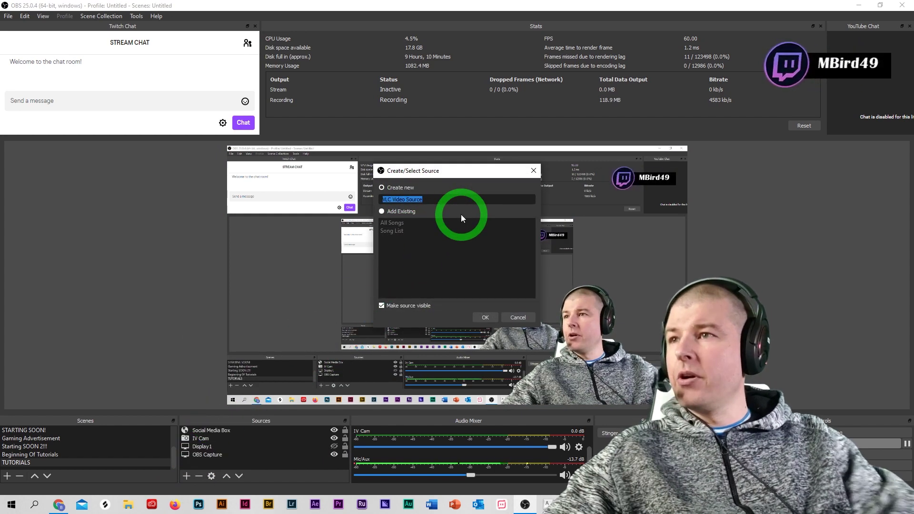
{"action": "type", "text": "SON"}
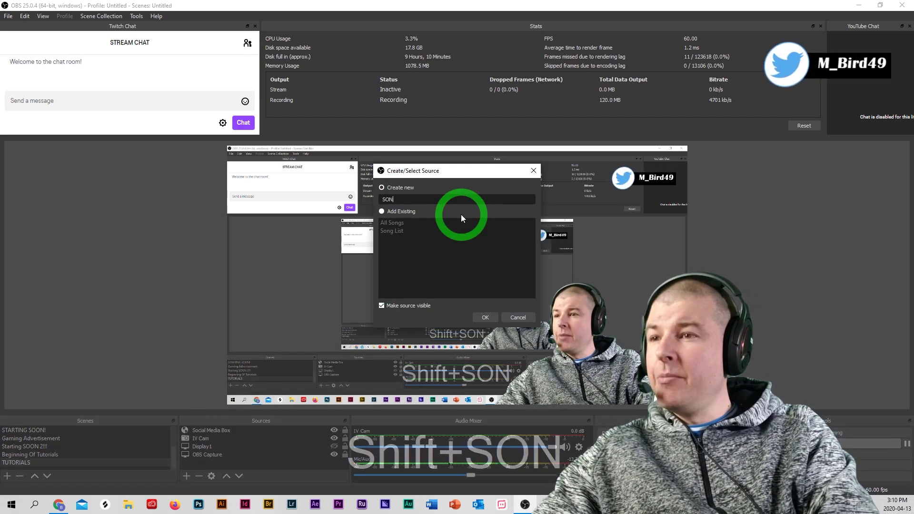
{"action": "type", "text": "GS"}
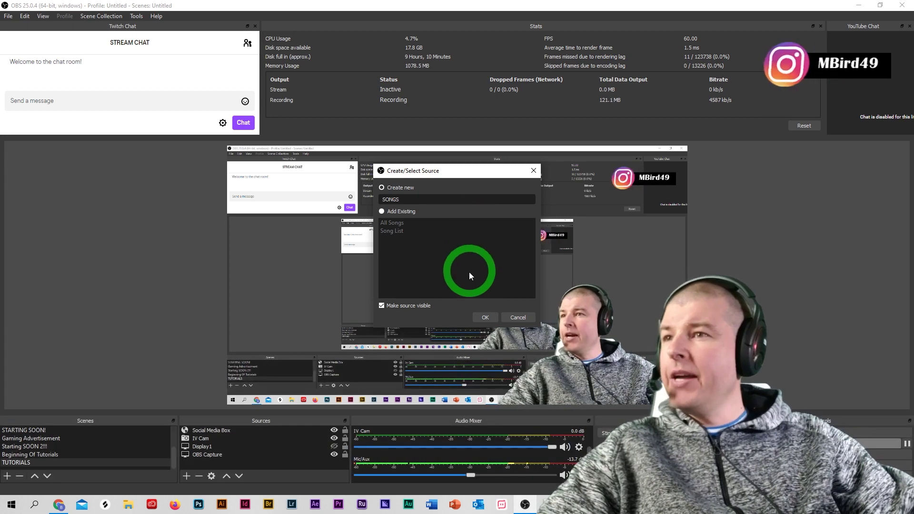
{"action": "left_click", "coordinate": [484, 316]}
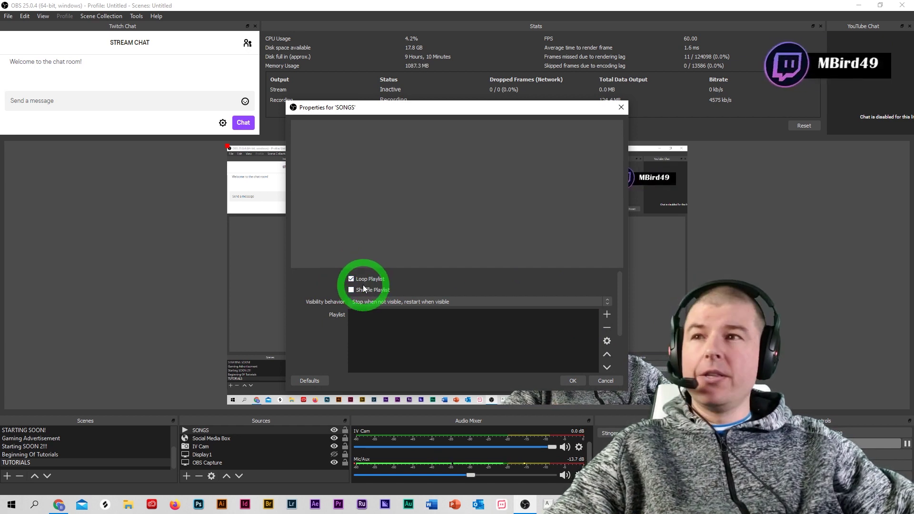
- Enable Shuffle Playlist for the SONGS source
{"action": "left_click_drag", "start_coordinate": [472, 113], "coordinate": [297, 108]}
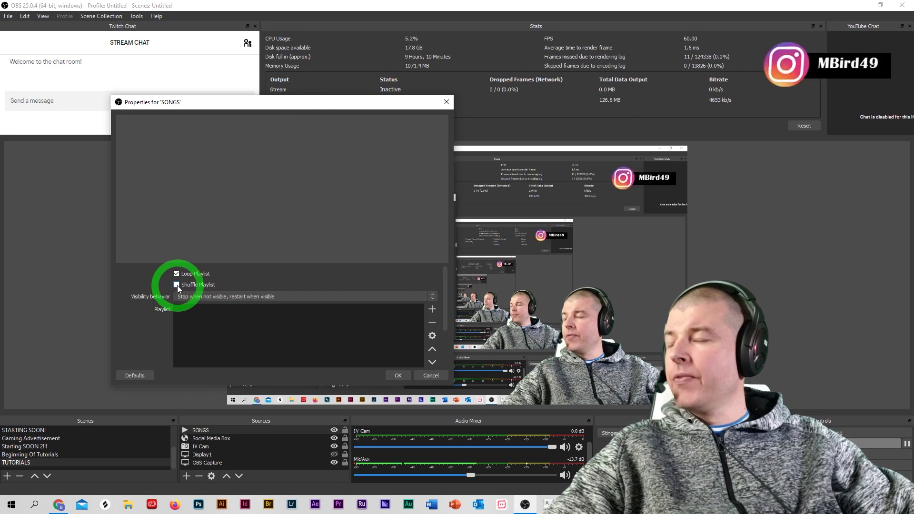
{"action": "left_click", "coordinate": [177, 284]}
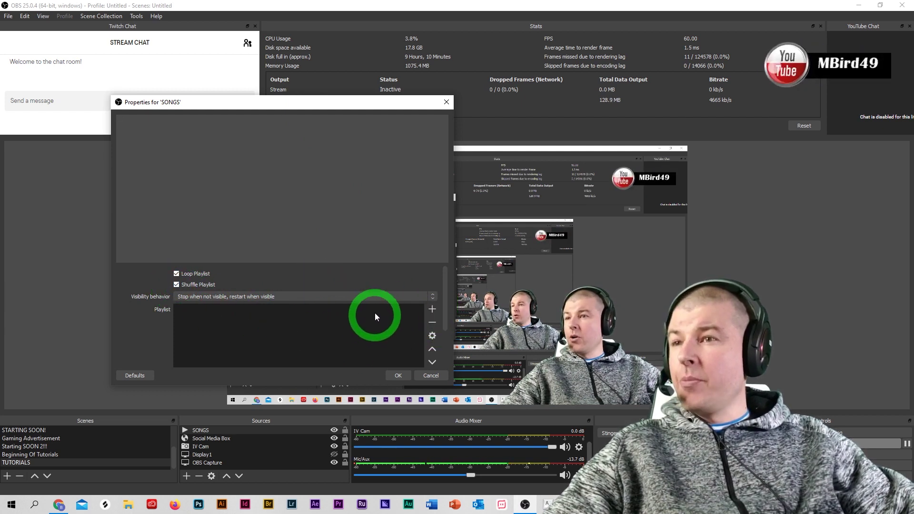
- Add the three downloaded ES mp3 tracks to the SONGS playlist via Add Files
{"action": "left_click", "coordinate": [431, 309]}
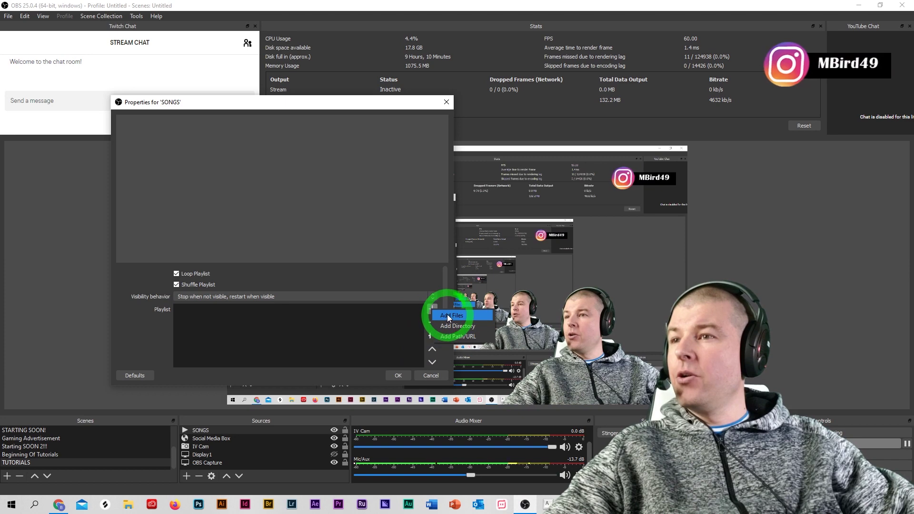
{"action": "left_click", "coordinate": [446, 316]}
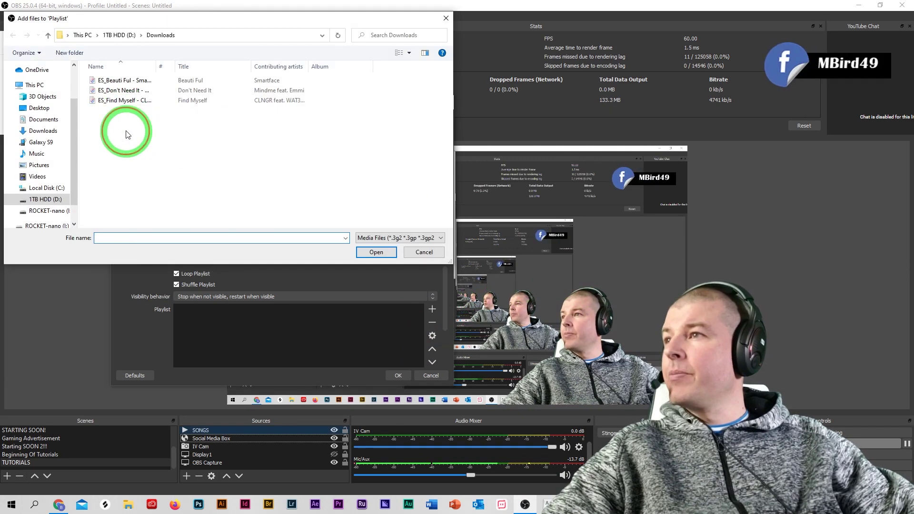
{"action": "left_click_drag", "start_coordinate": [127, 136], "coordinate": [116, 81]}
{"action": "left_click", "coordinate": [375, 252]}
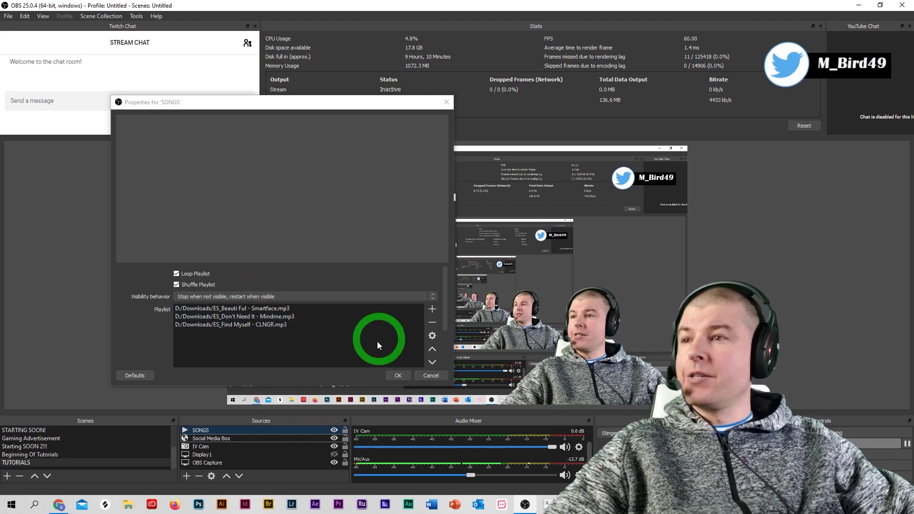
- Apply the SONGS properties, lower its mixer volume to about -8.6 dB, and bring up Advanced Audio Properties
{"action": "left_click", "coordinate": [397, 376]}
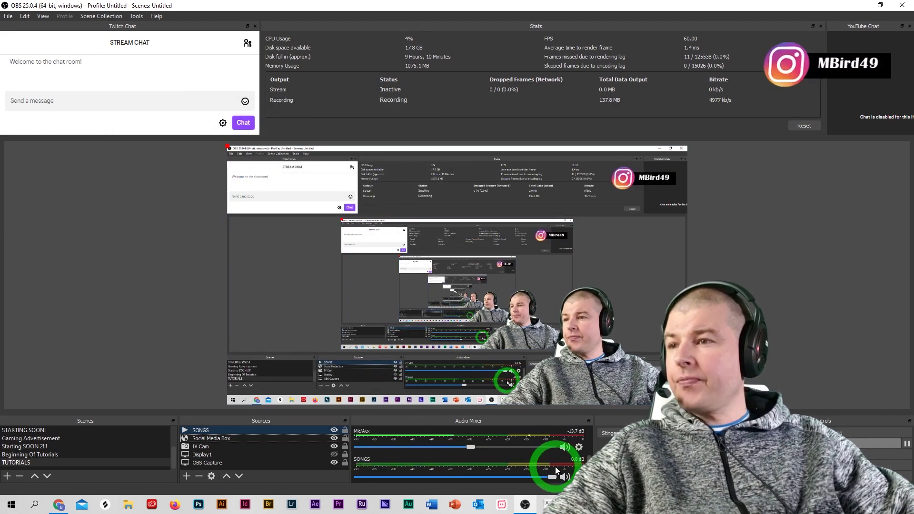
{"action": "scroll", "coordinate": [553, 461], "scroll_direction": "down", "scroll_amount": 2}
{"action": "left_click_drag", "start_coordinate": [547, 475], "coordinate": [490, 477]}
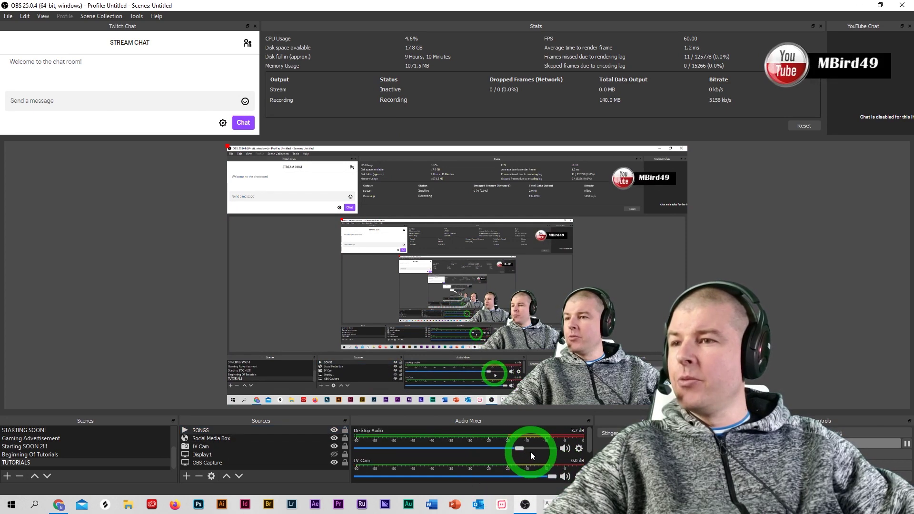
{"action": "right_click", "coordinate": [578, 460]}
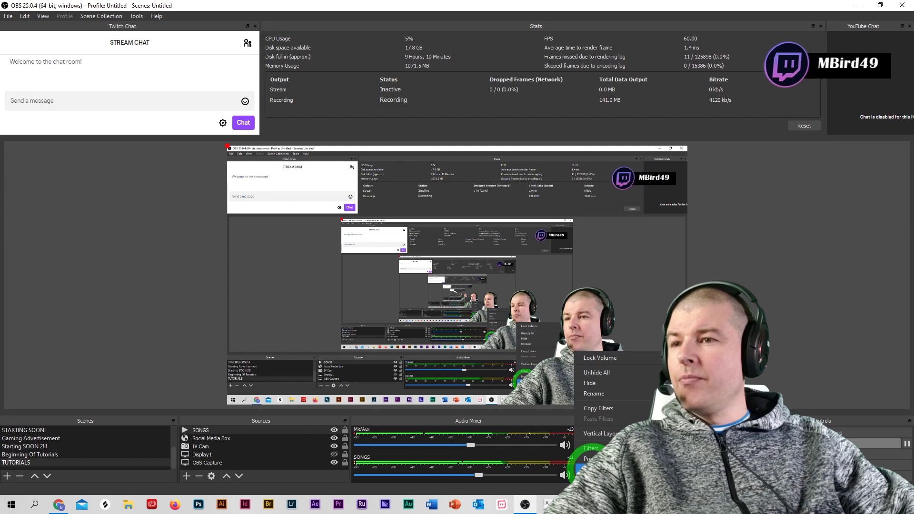
{"action": "left_click", "coordinate": [592, 459]}
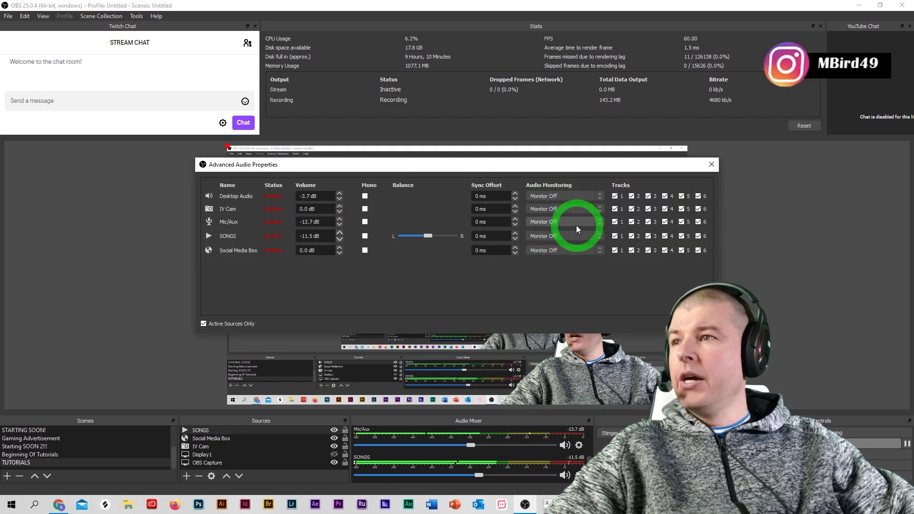
- Set SONGS monitoring to Monitor Only (mute output) and lower its volume to about -13.5 dB
{"action": "left_click", "coordinate": [564, 236]}
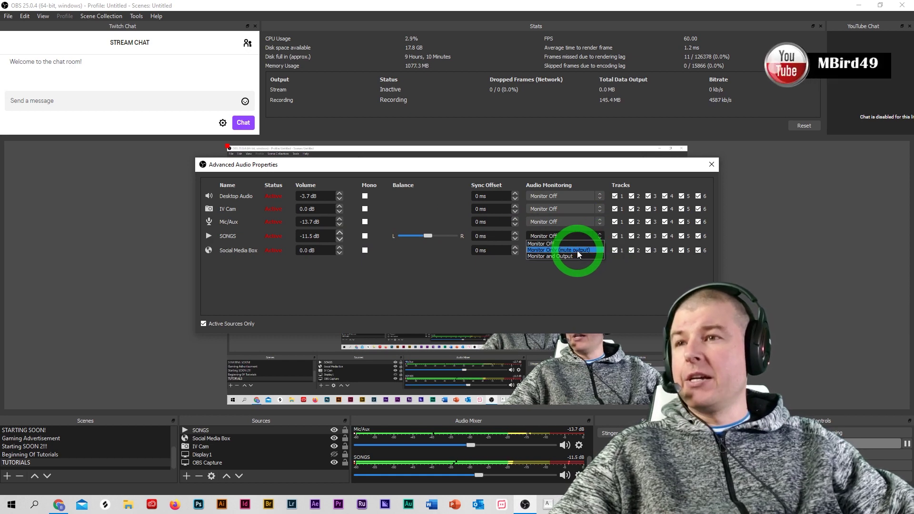
{"action": "left_click", "coordinate": [577, 250]}
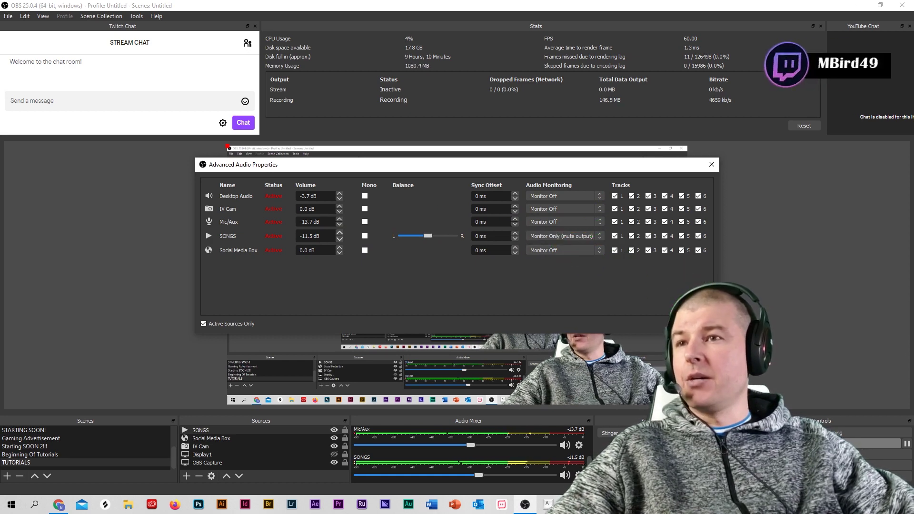
{"action": "left_click", "coordinate": [691, 324]}
{"action": "left_click_drag", "start_coordinate": [479, 475], "coordinate": [461, 474]}
{"action": "scroll", "coordinate": [528, 450], "scroll_direction": "up", "scroll_amount": 2}
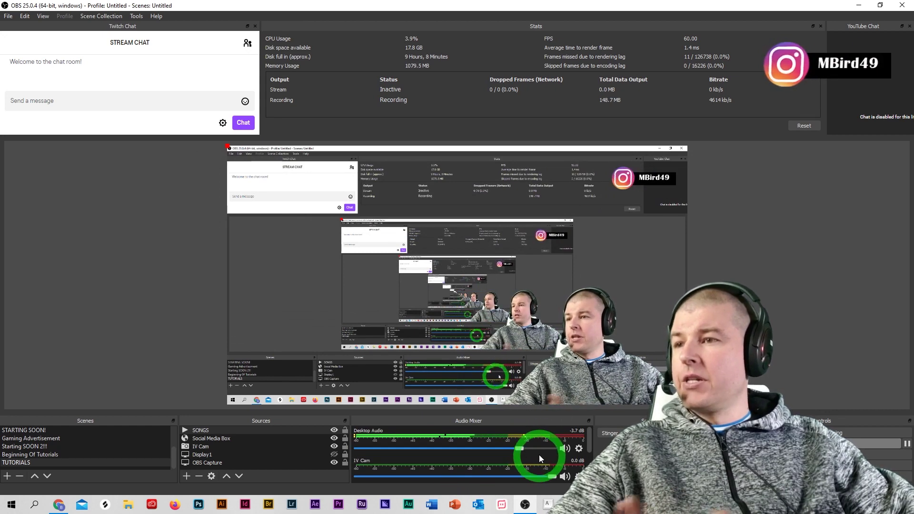